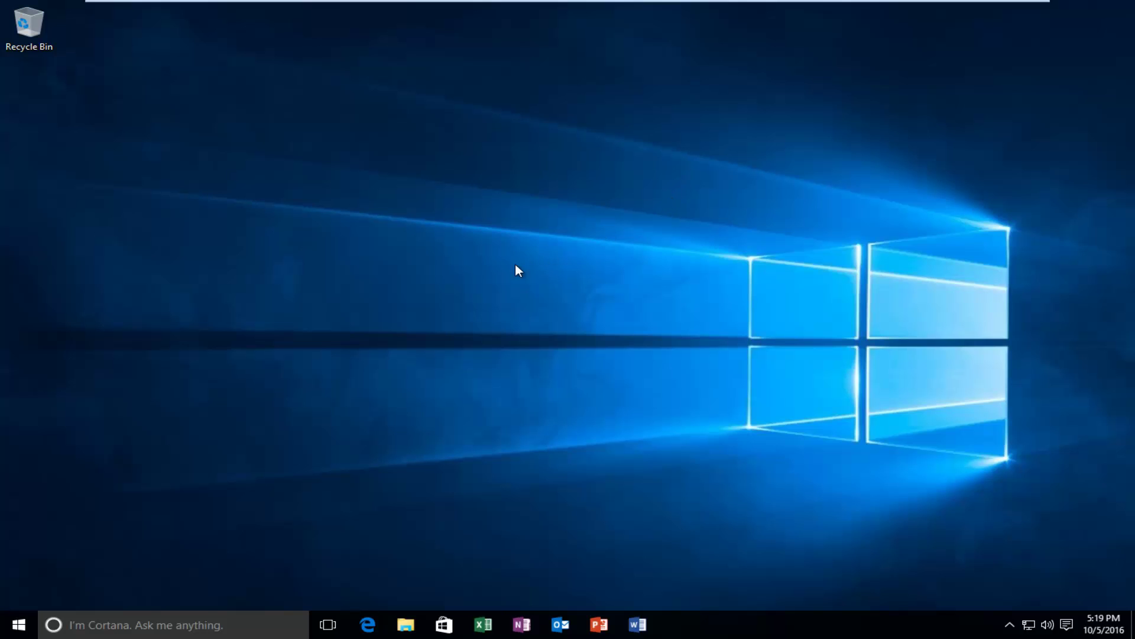
Search Start for 'troubleshooting' and open the Troubleshooting Control Panel page
left_click(24, 628)
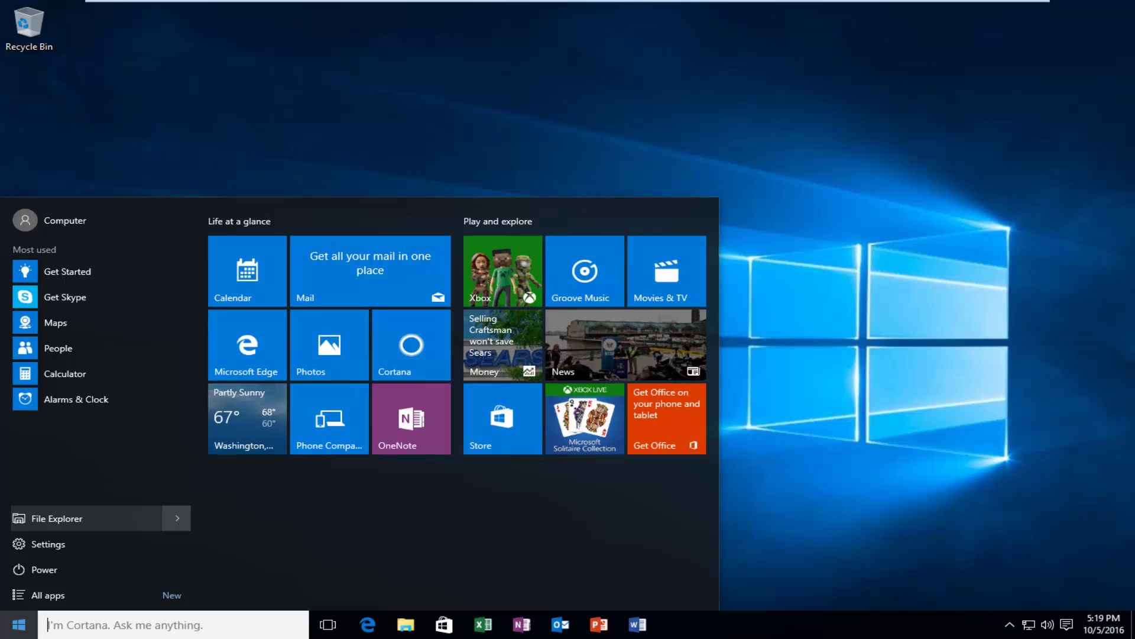
type("tro")
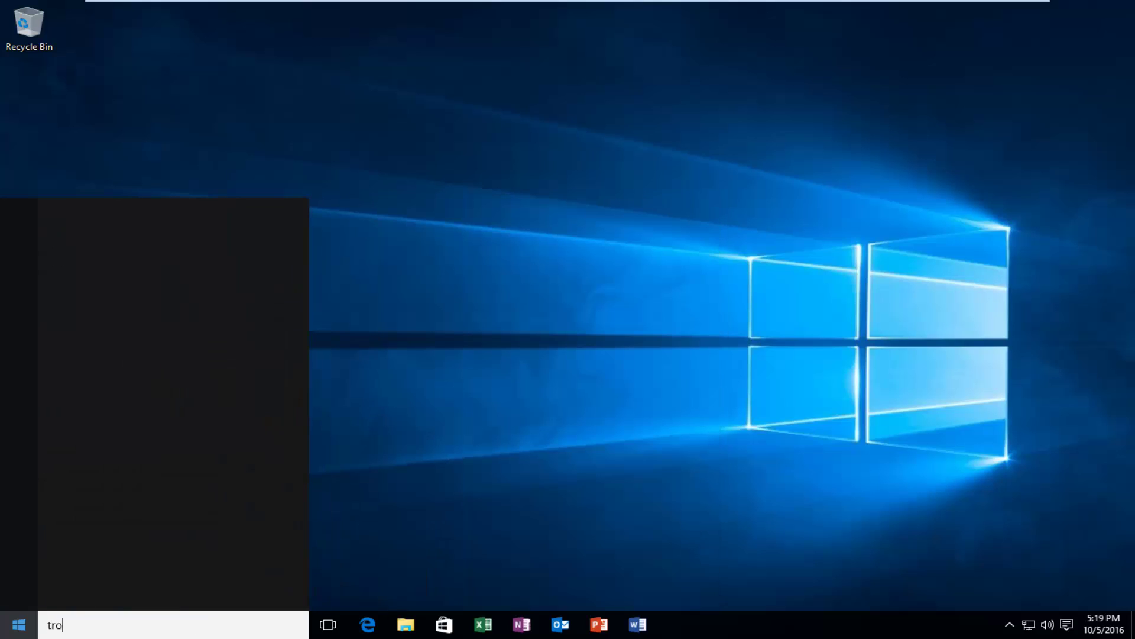
type("ubleshooting")
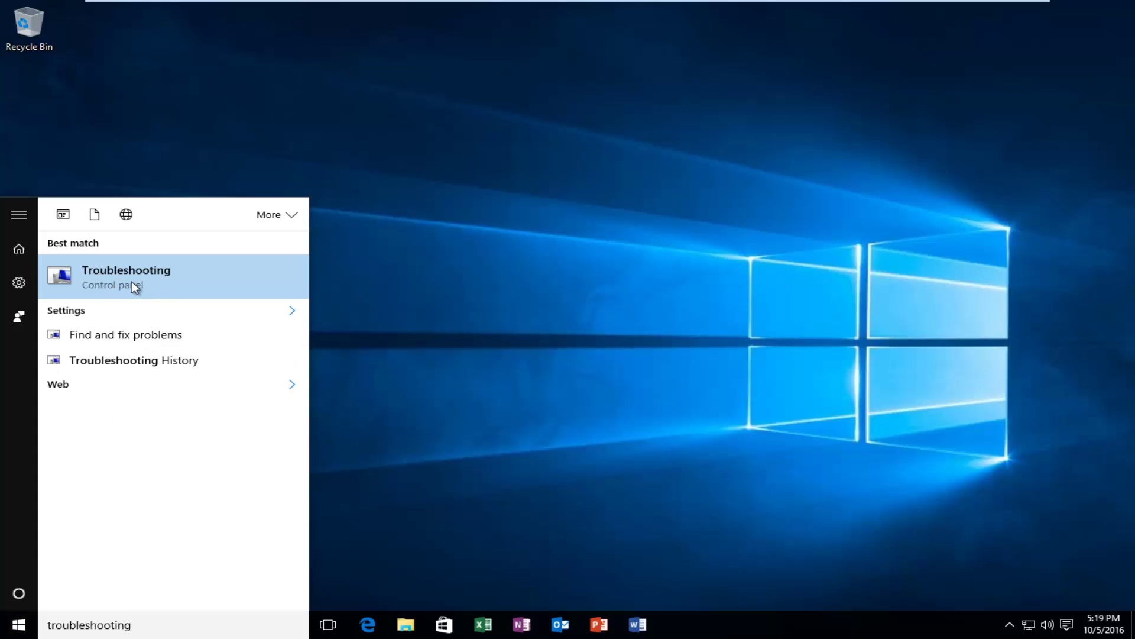
left_click(91, 272)
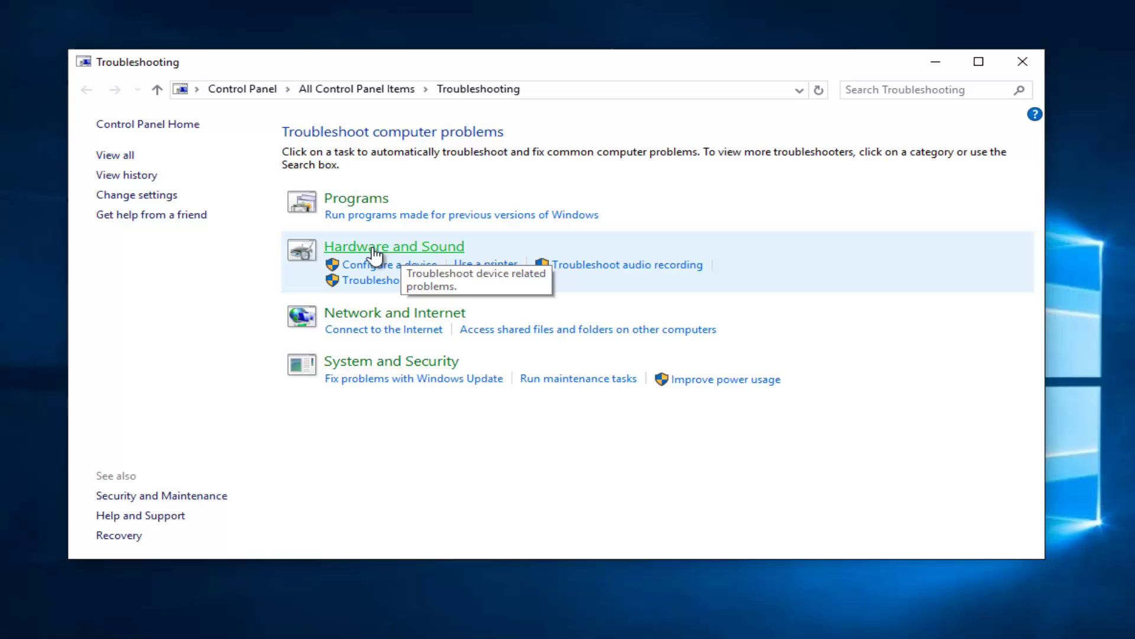
Show the Hardware and Sound troubleshooters and launch the Playing Audio troubleshooter
left_click(374, 252)
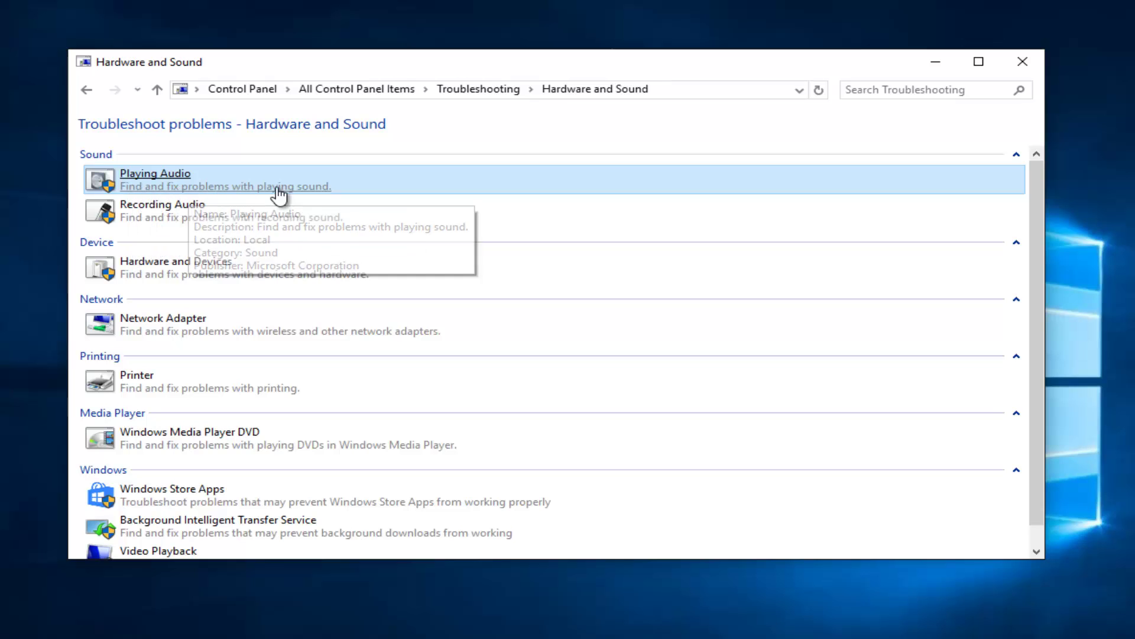
left_click(185, 185)
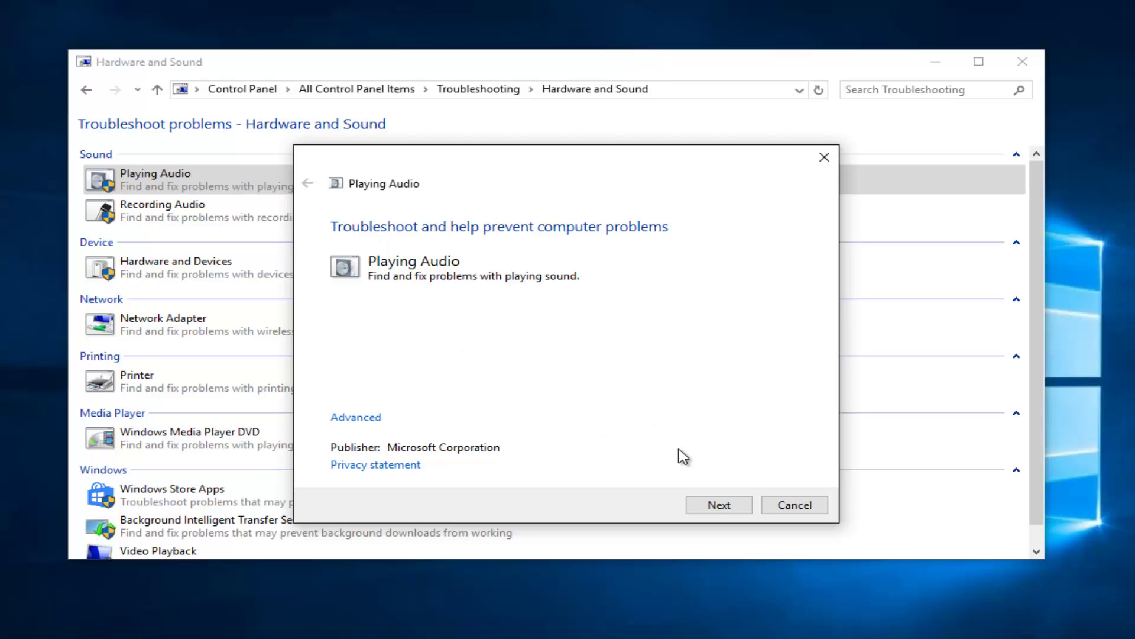
Let the Playing Audio troubleshooter detect problems until it recommends turning off sound enhancements
left_click(716, 507)
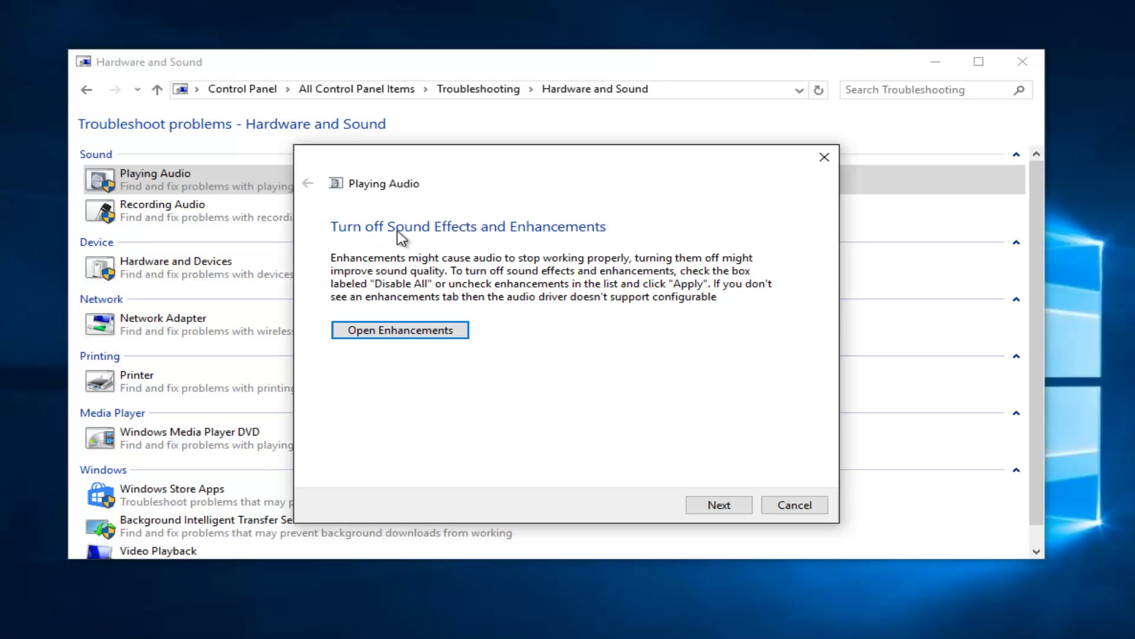
Disable all enhancements in Speakers Properties, apply the change, and close the window
left_click(415, 333)
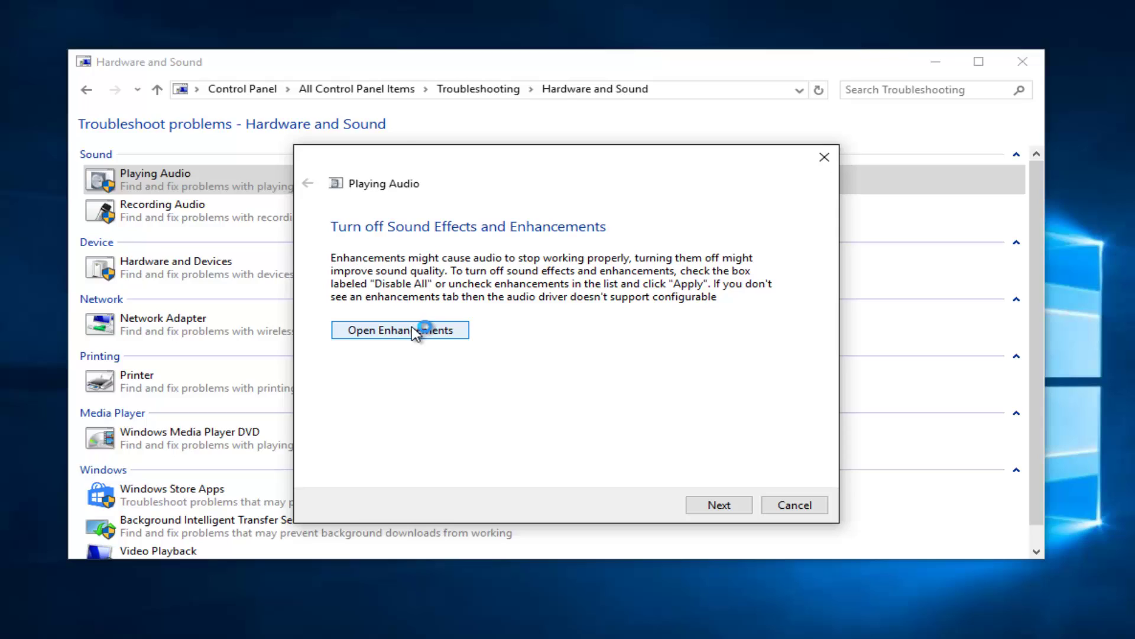
left_click(89, 218)
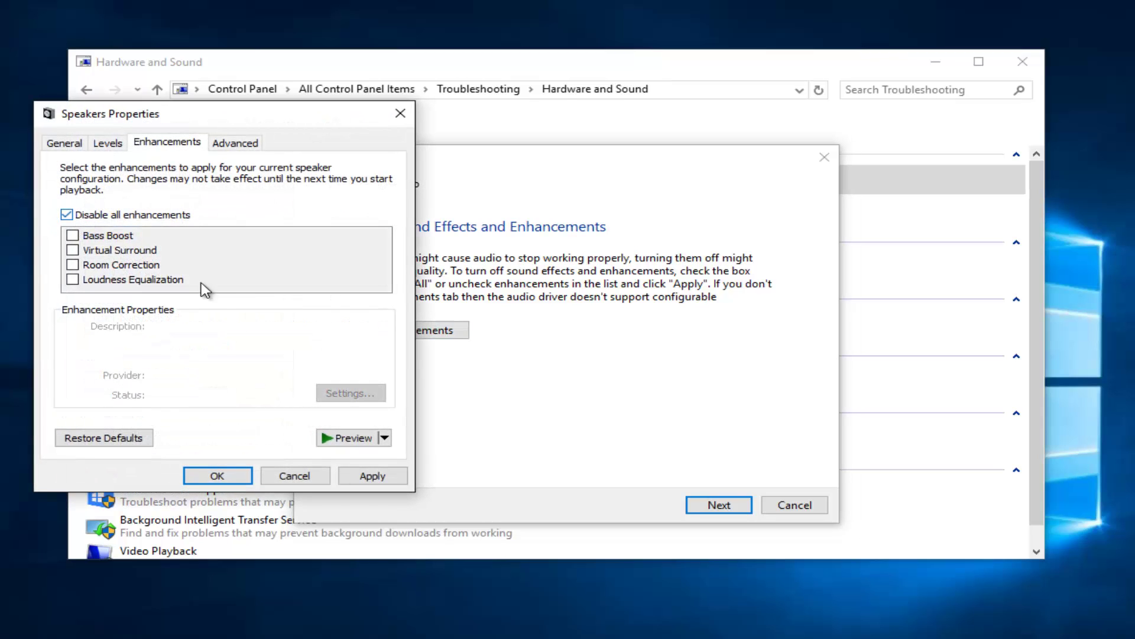
left_click(367, 475)
left_click(269, 477)
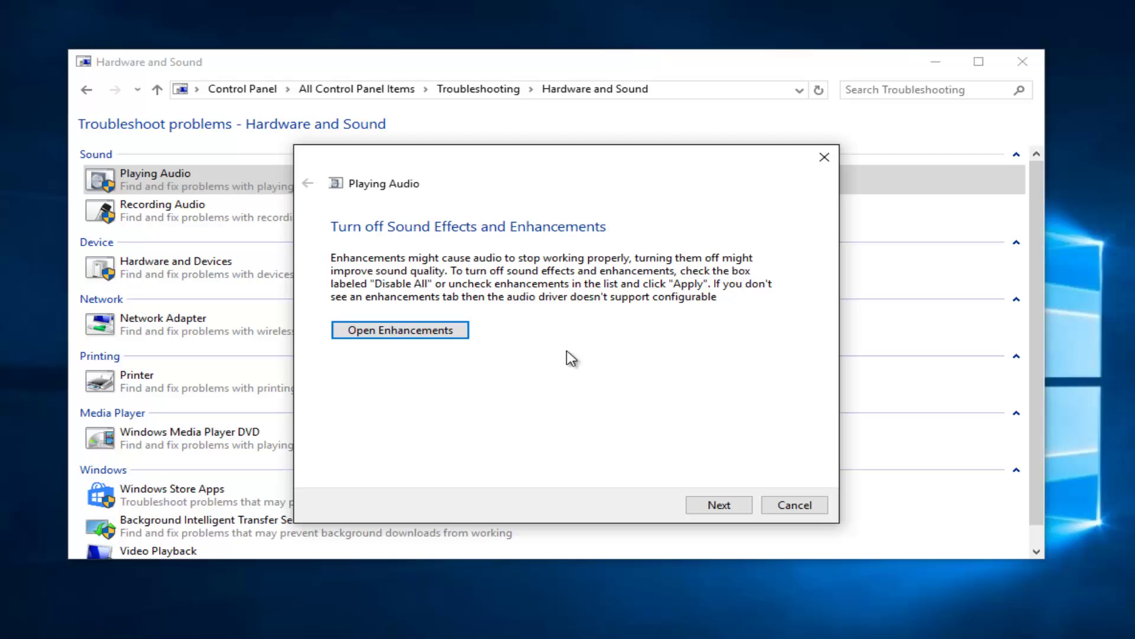
Continue the troubleshooter until it reports no identified problem, then close it
left_click(714, 506)
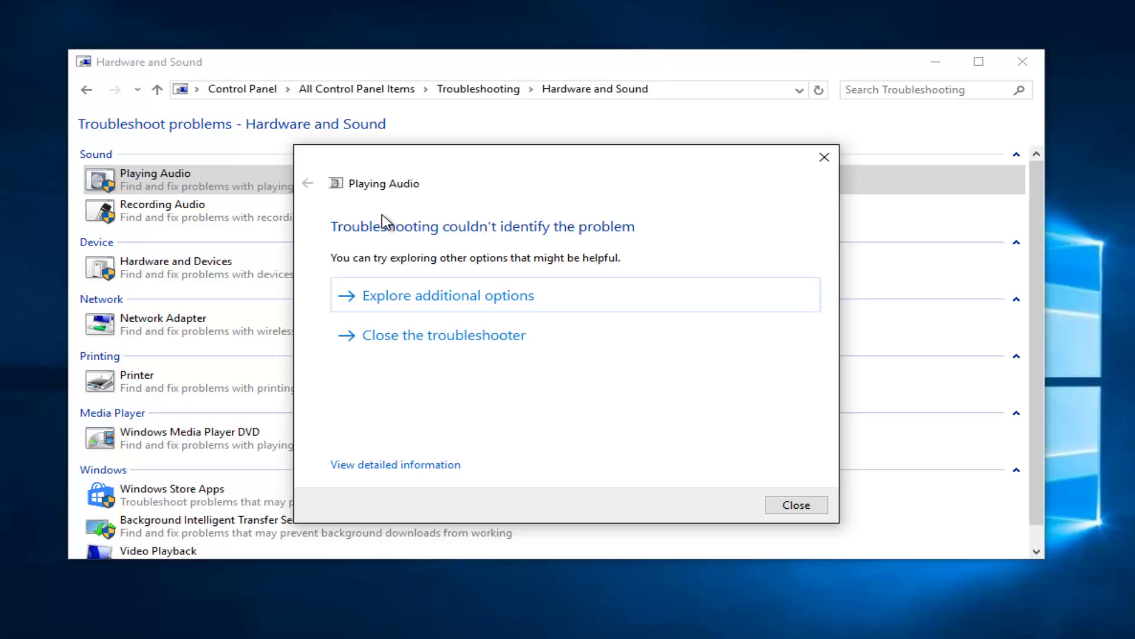
left_click(824, 157)
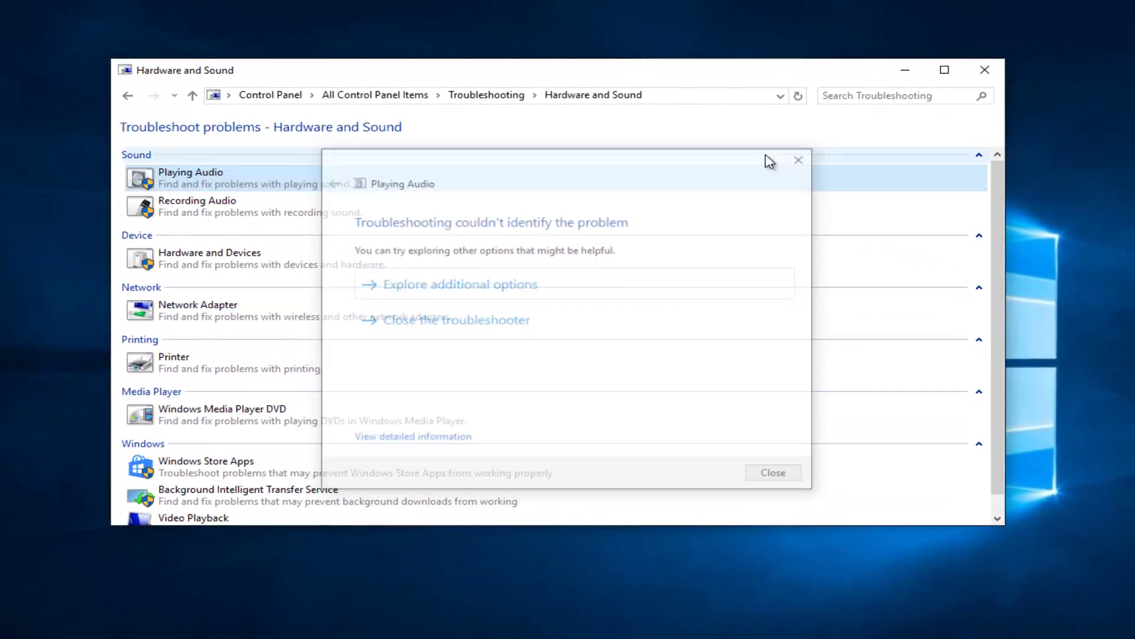
Close the Hardware and Sound window, then search 'device manager' and open Device Manager
left_click(967, 73)
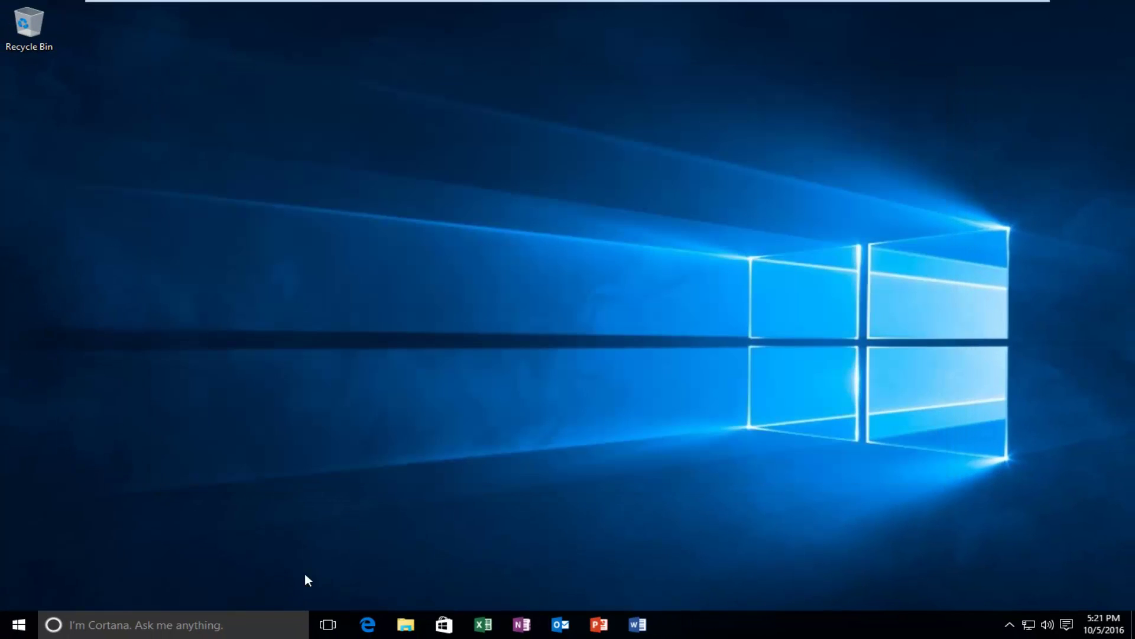
left_click(14, 630)
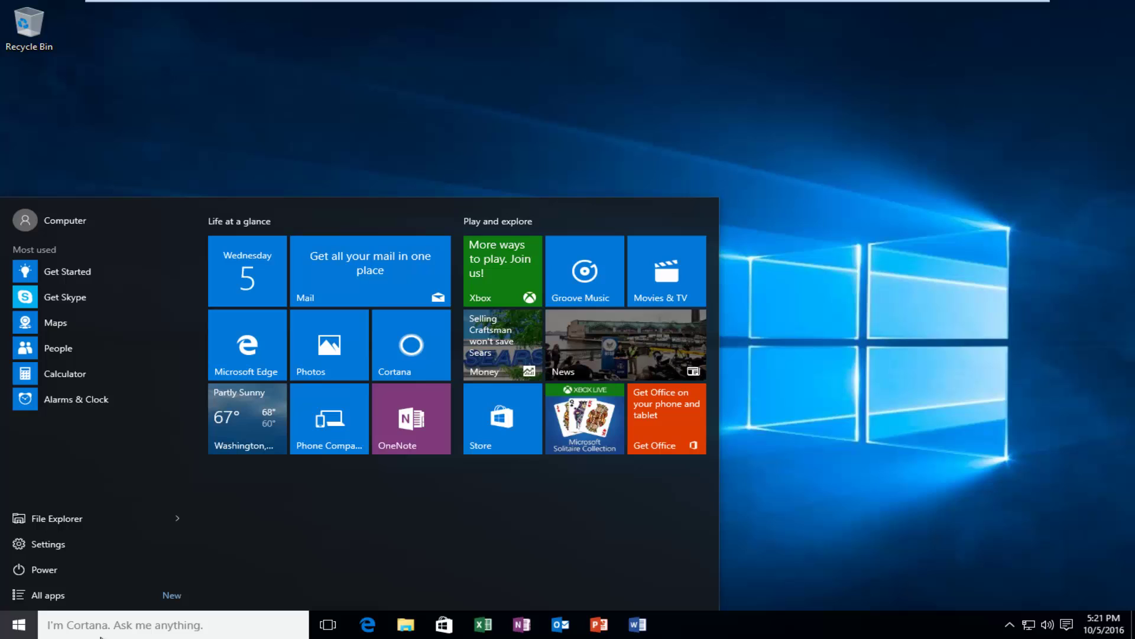
type("devi")
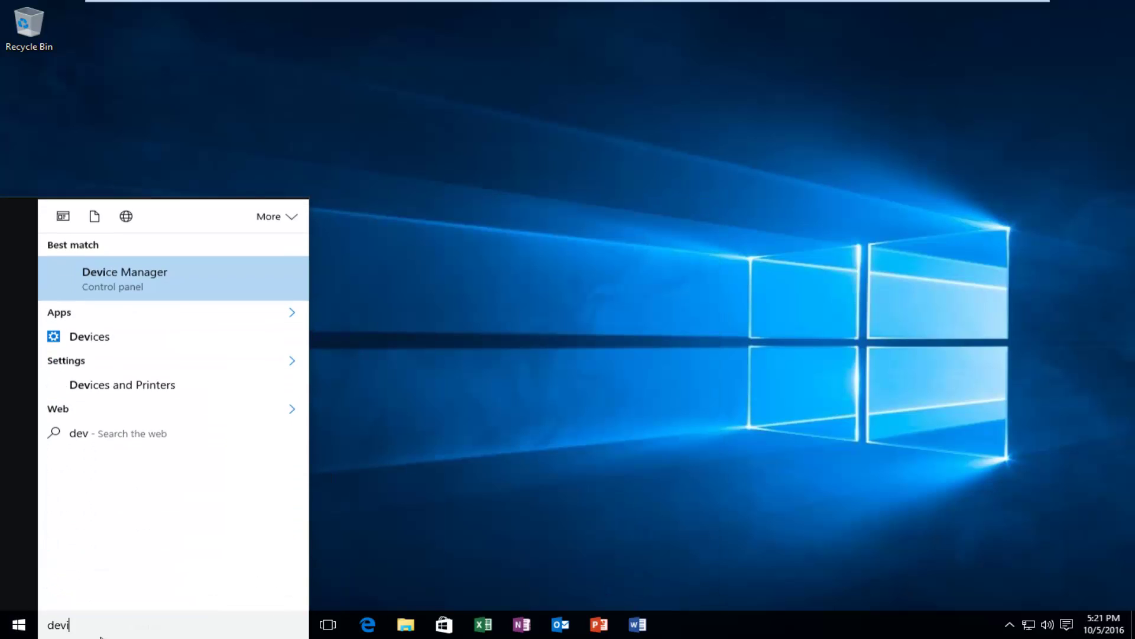
type("ce managfe")
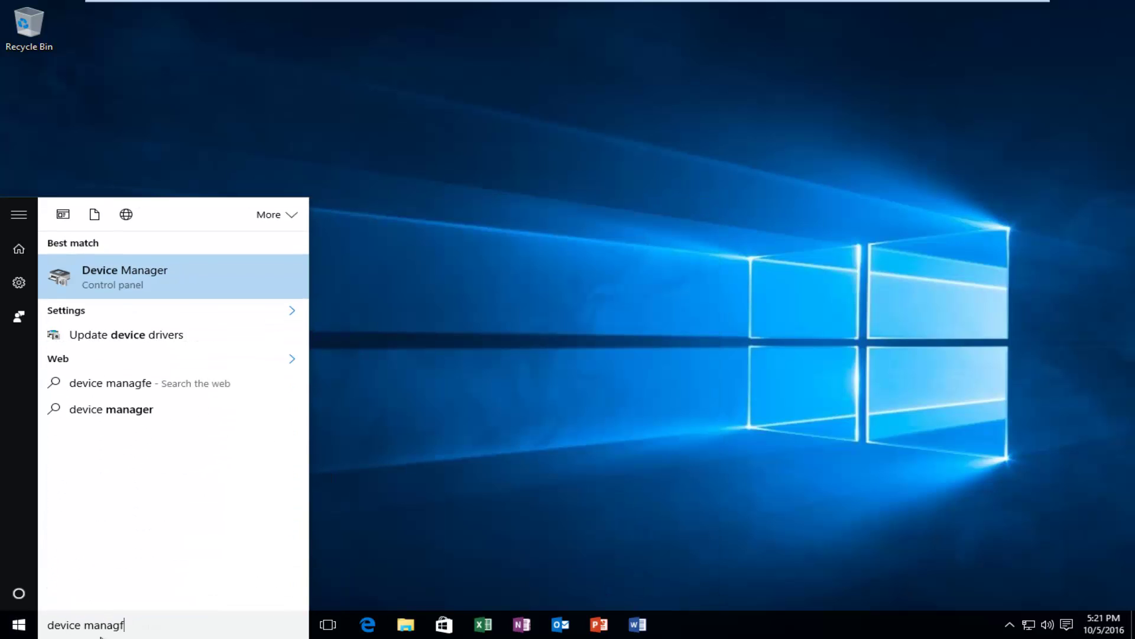
key("BackSpace")
type("er")
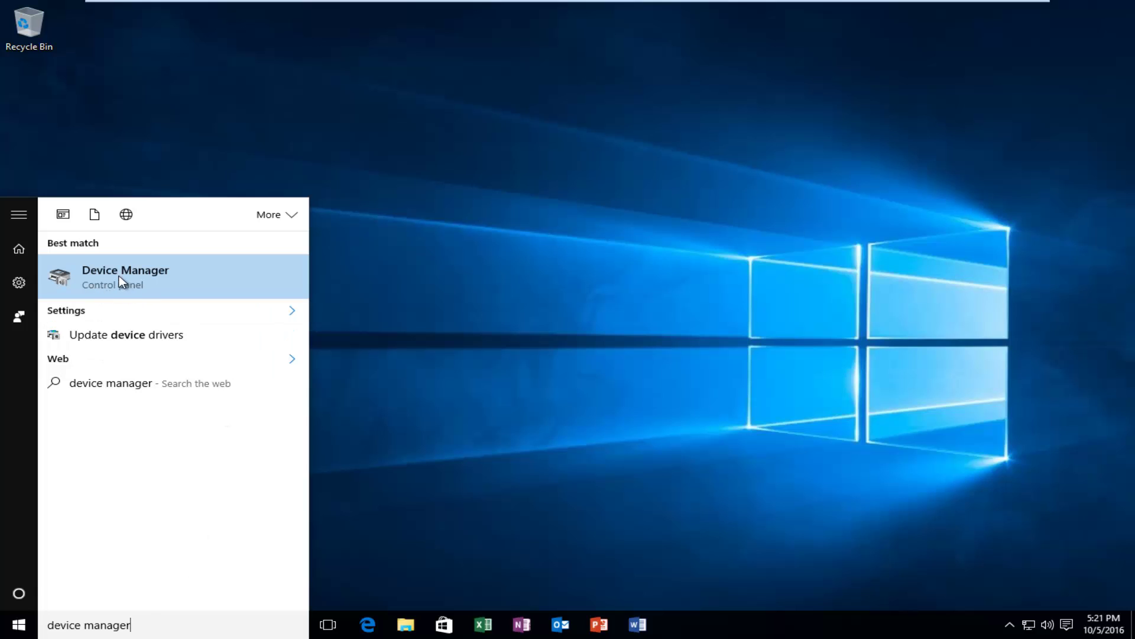
left_click(133, 285)
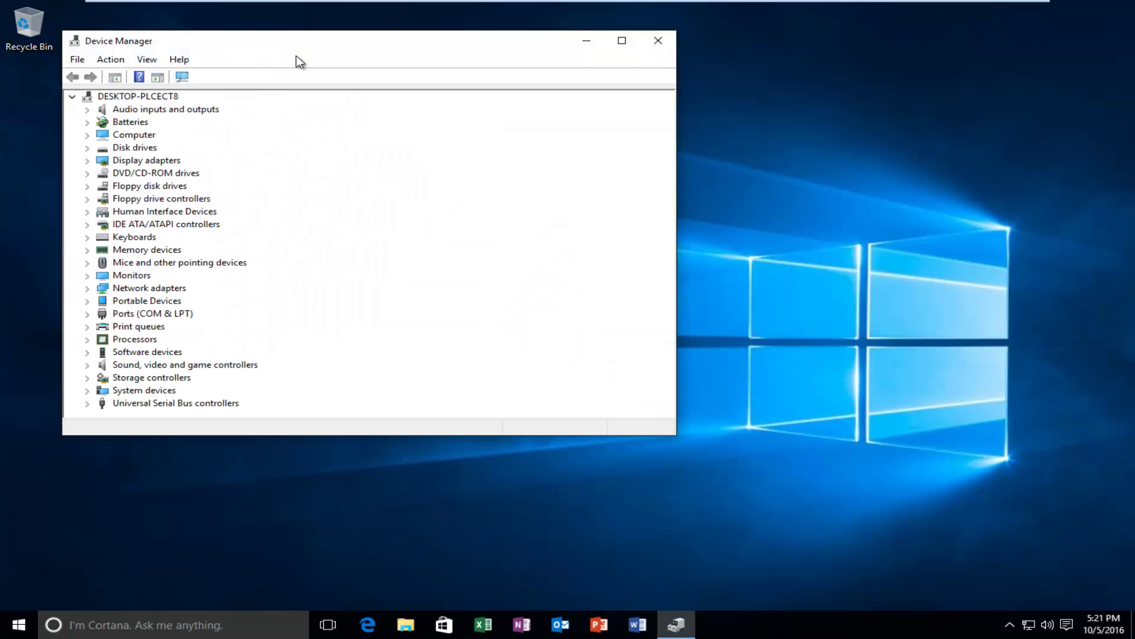
Move Device Manager aside, expand Audio inputs and outputs, and select the Speakers device
left_click_drag(297, 56, 456, 55)
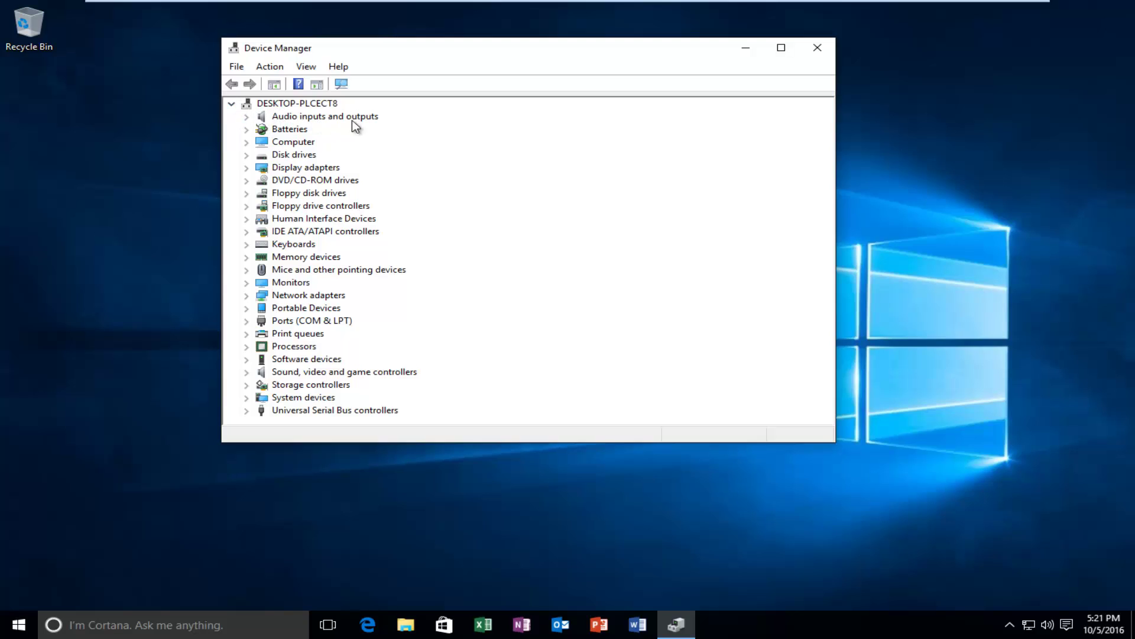
left_click(246, 117)
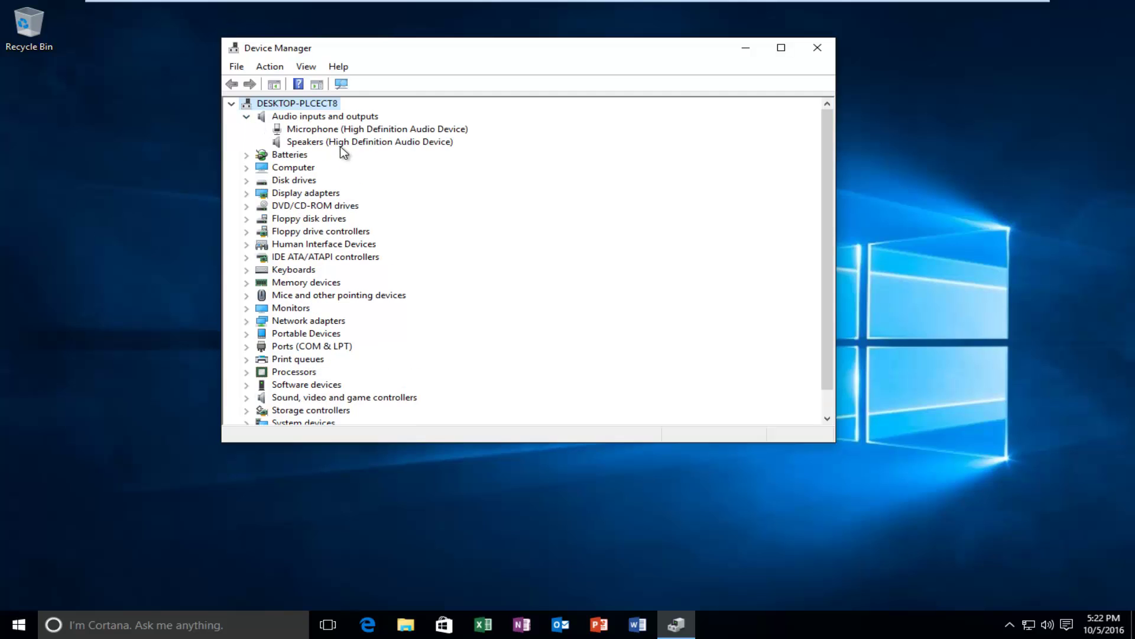
left_click(307, 142)
left_click(308, 130)
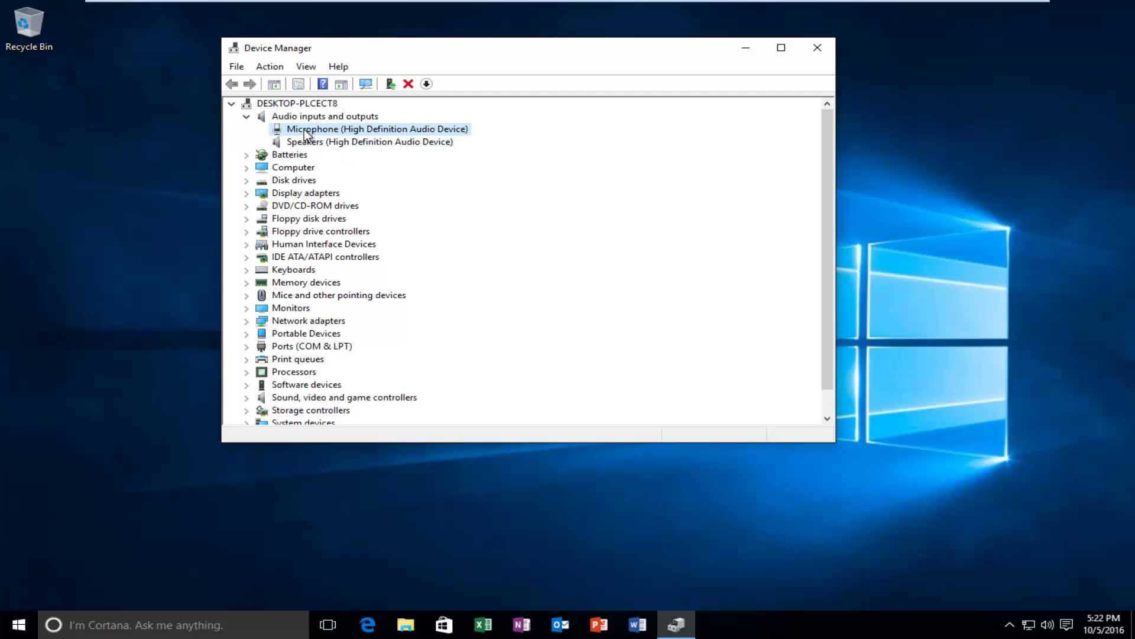
left_click(302, 144)
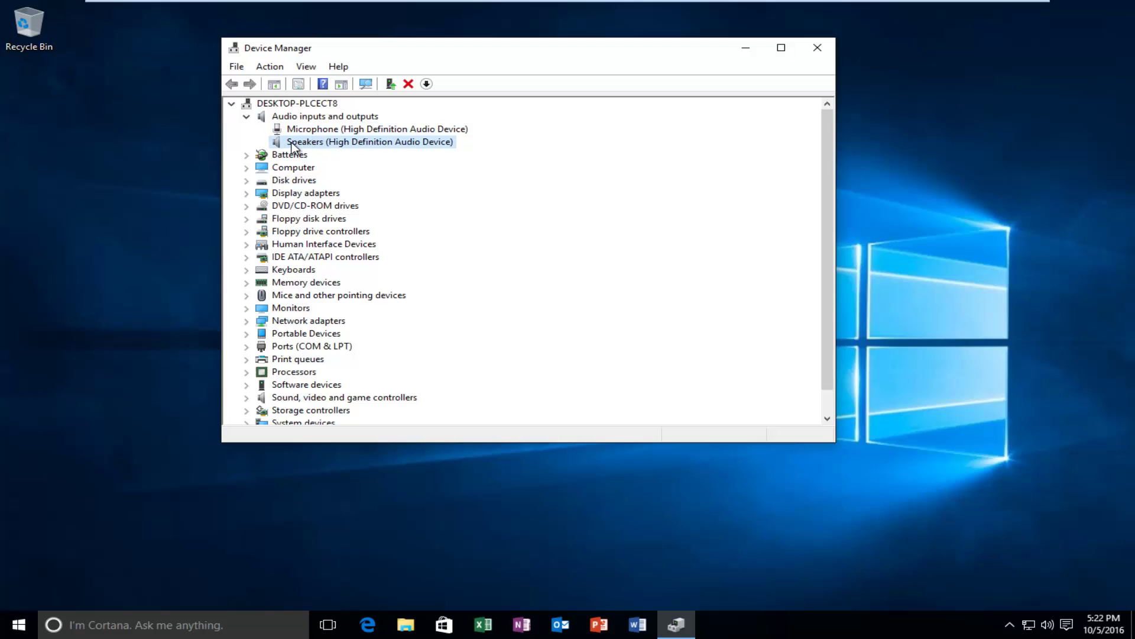
Update the Speakers driver by searching automatically, confirming the best driver is already installed
right_click(306, 146)
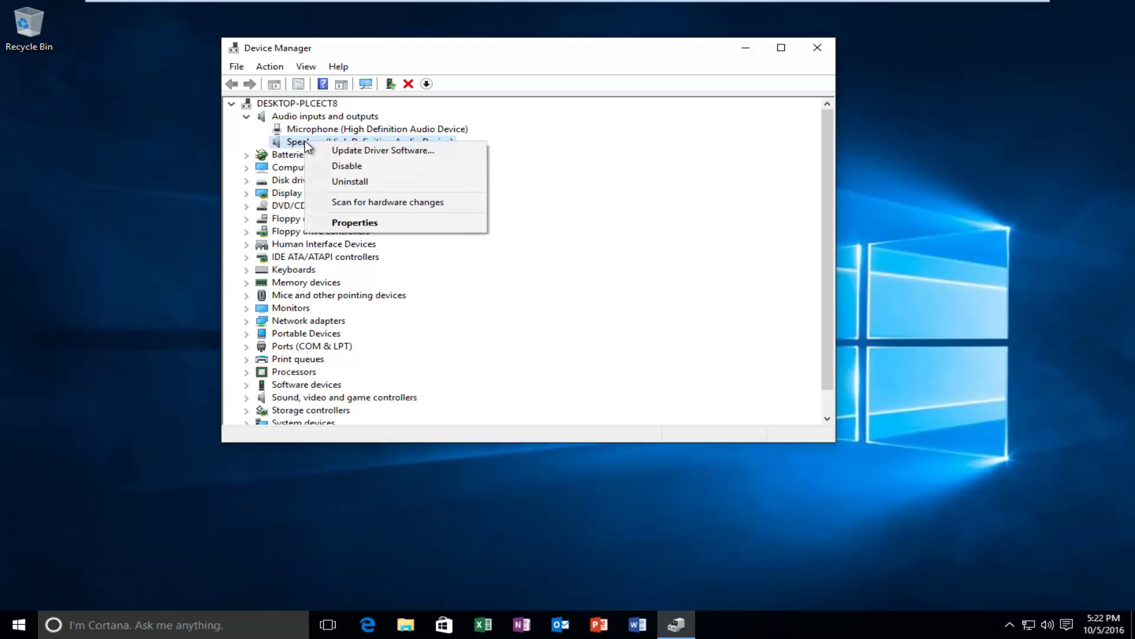
left_click(341, 151)
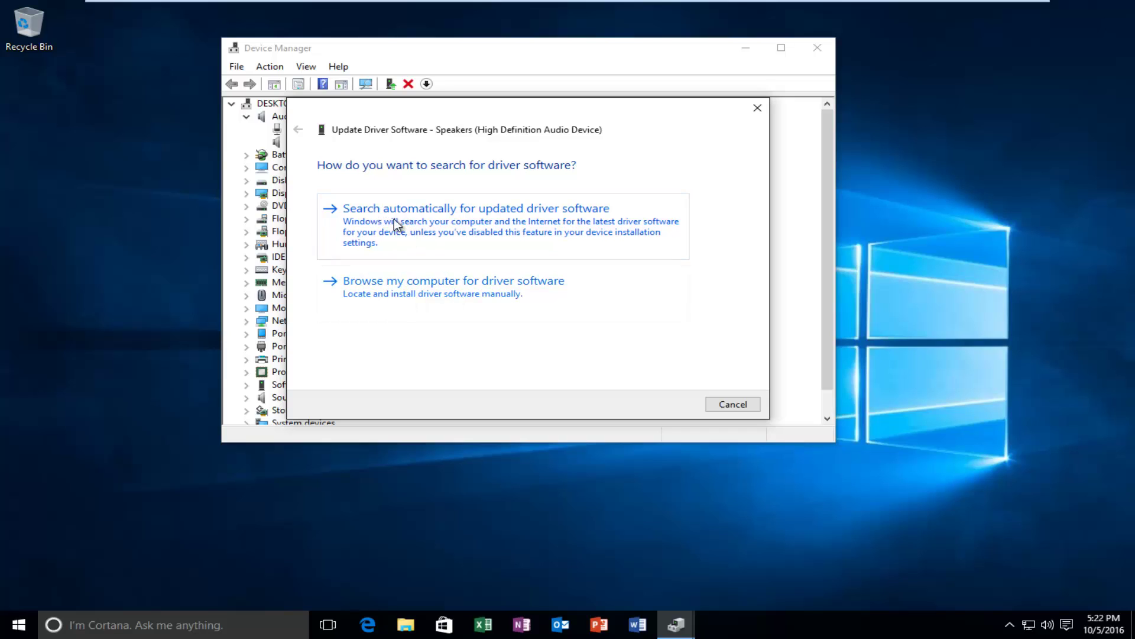
left_click(462, 221)
left_click_drag(420, 115, 619, 102)
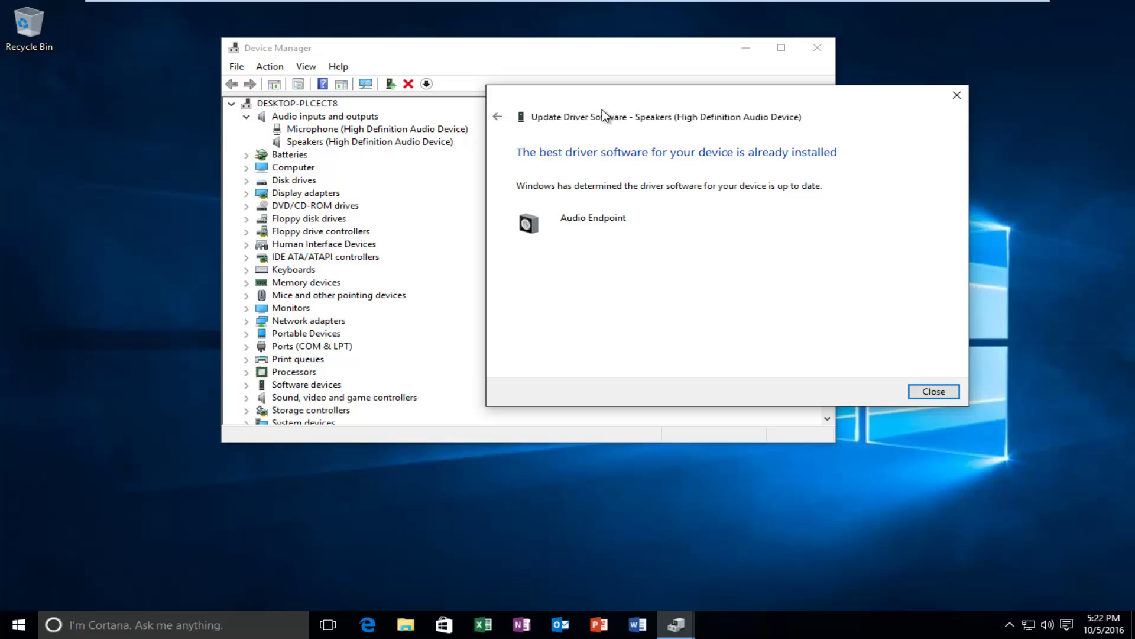
Close the driver update result window and then Device Manager
left_click_drag(608, 101, 442, 123)
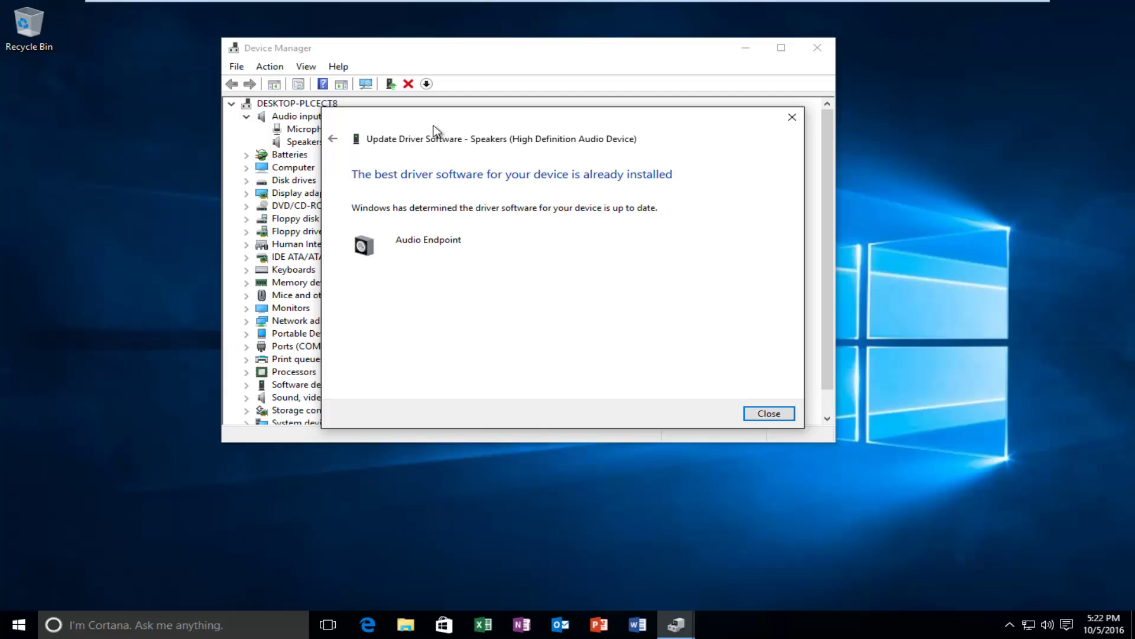
left_click_drag(429, 128, 520, 123)
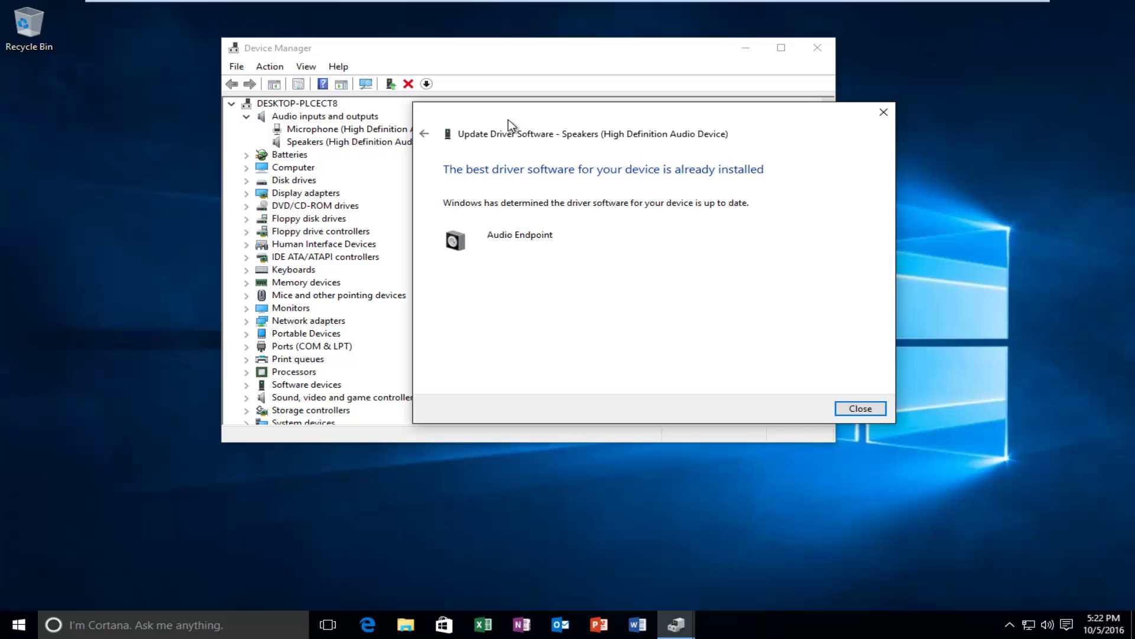
left_click_drag(508, 119, 376, 127)
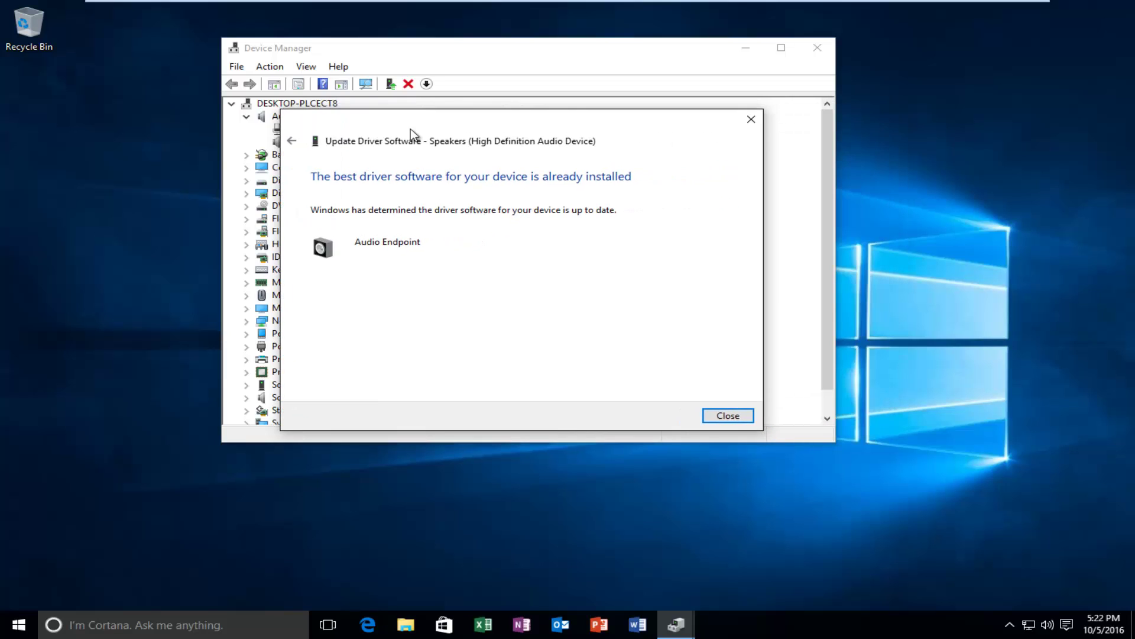
left_click(744, 127)
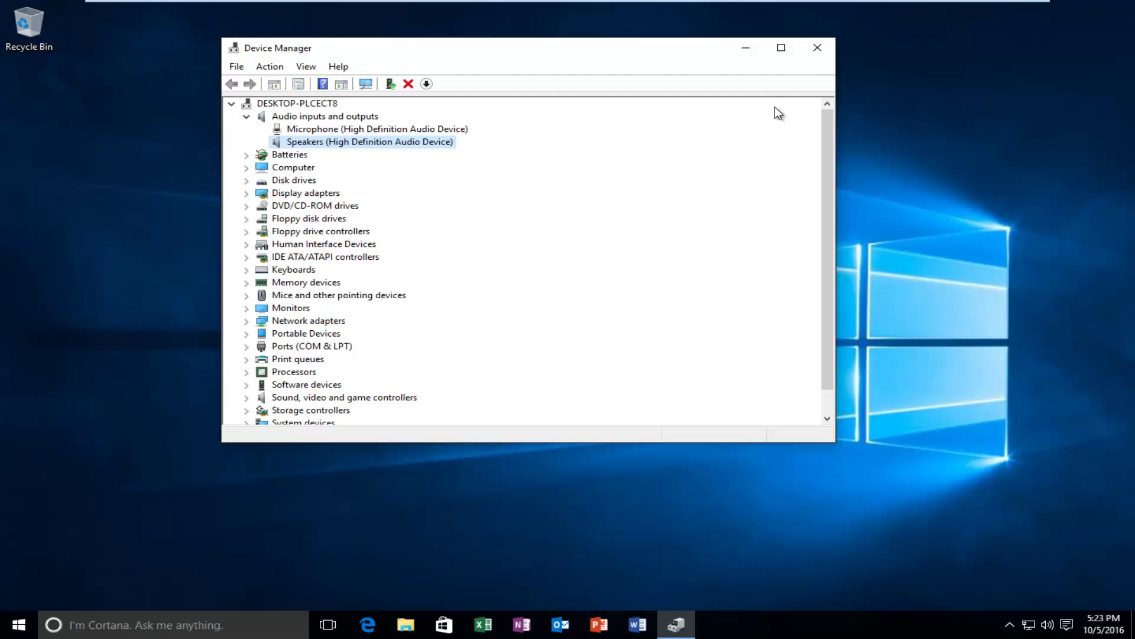
left_click(818, 47)
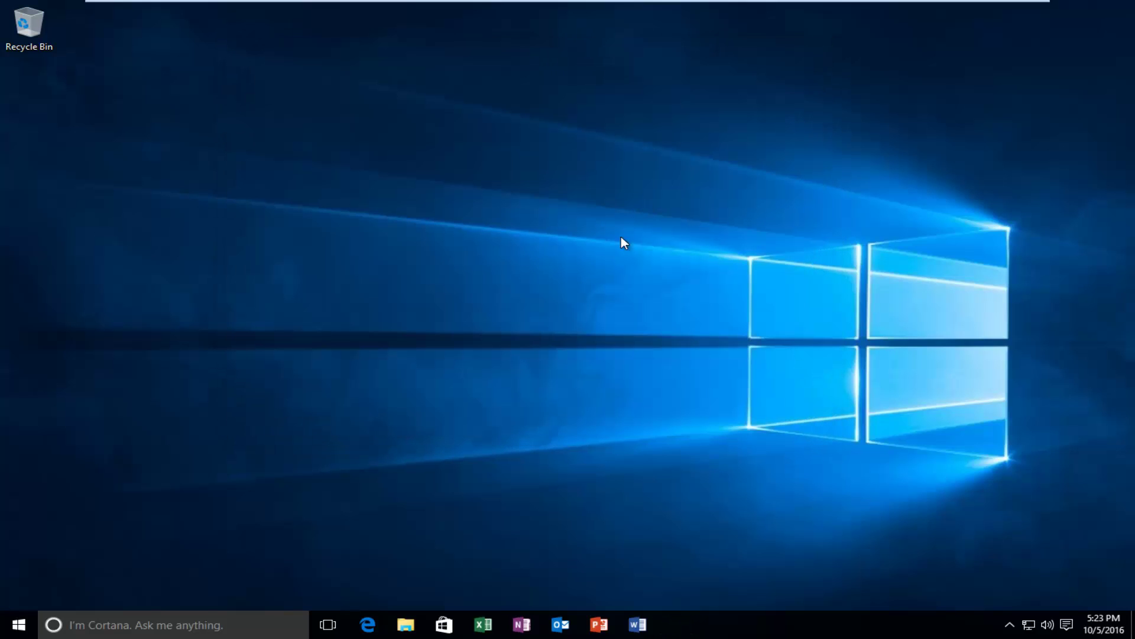